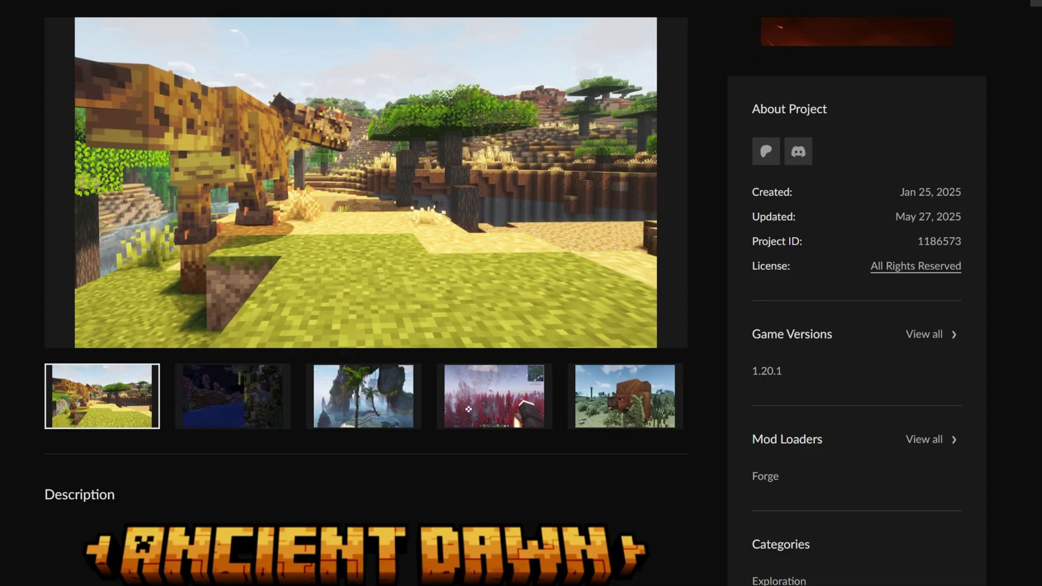
pyautogui.scroll(-4, 72, 498)
pyautogui.scroll(-6, 72, 499)
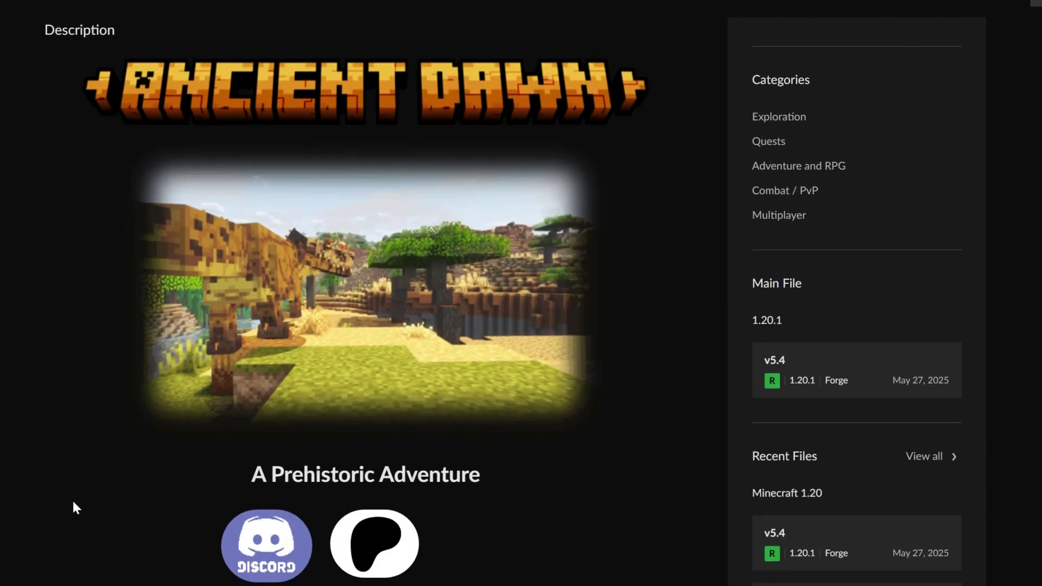
pyautogui.scroll(-3, 63, 465)
pyautogui.scroll(-4, 63, 464)
pyautogui.scroll(-4, 64, 466)
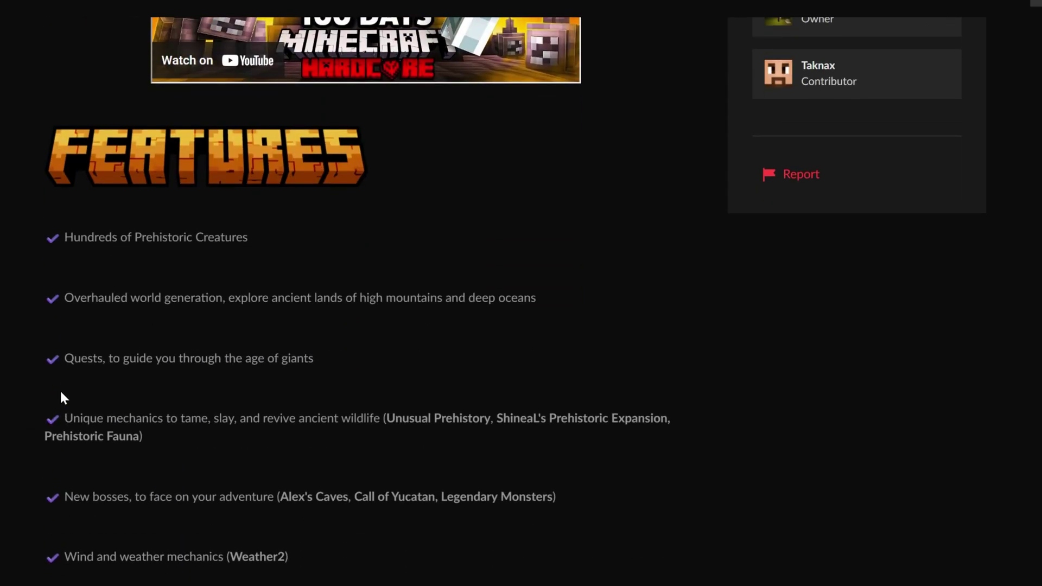
pyautogui.scroll(8, 68, 368)
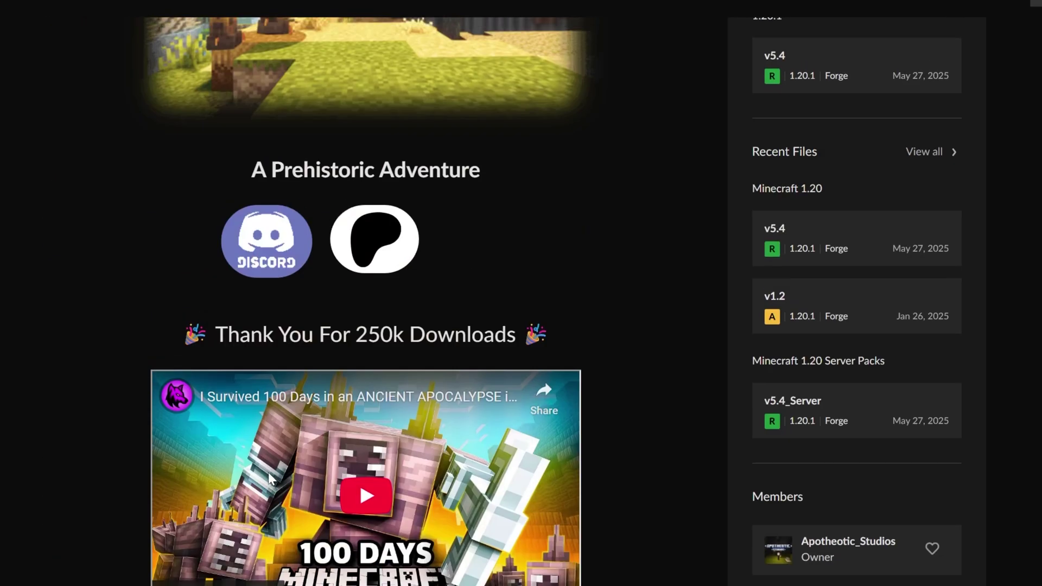
pyautogui.scroll(6, 268, 473)
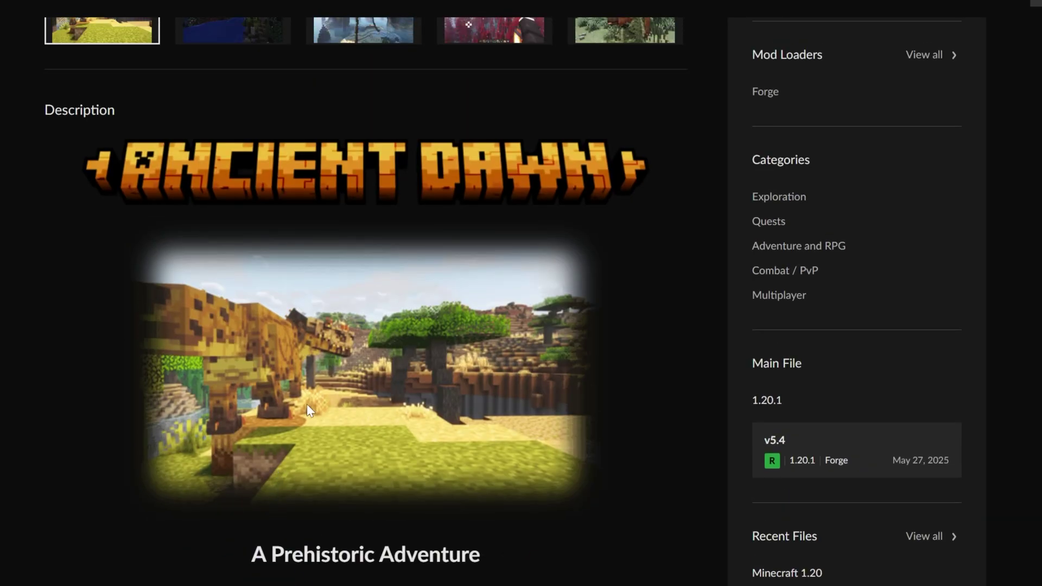
pyautogui.scroll(5, 308, 403)
# Step: Browse the gallery screenshots from the night scene and red forest through to the bison image
pyautogui.click(269, 399)
pyautogui.click(332, 420)
pyautogui.click(466, 415)
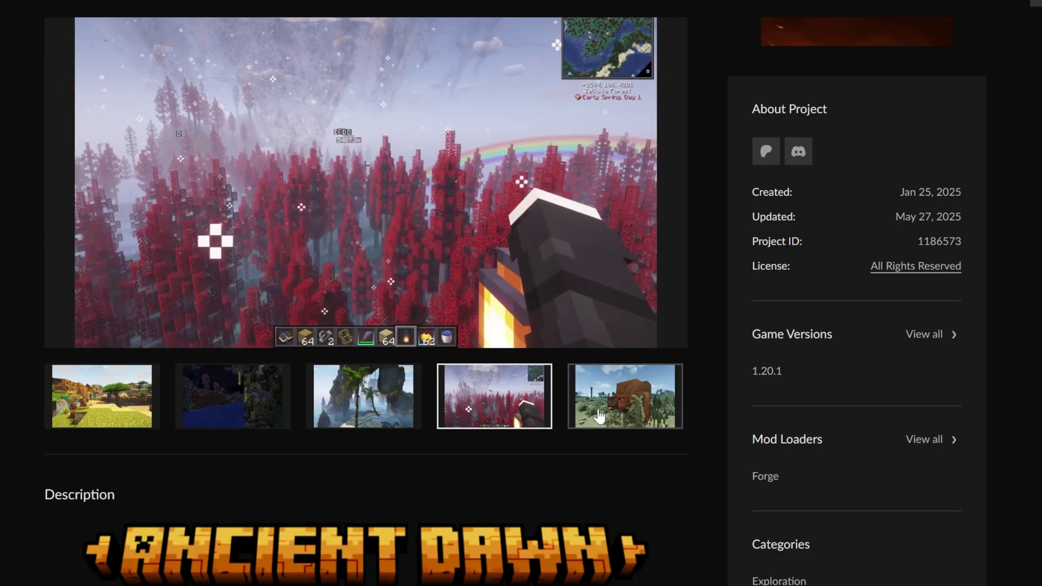
pyautogui.click(598, 416)
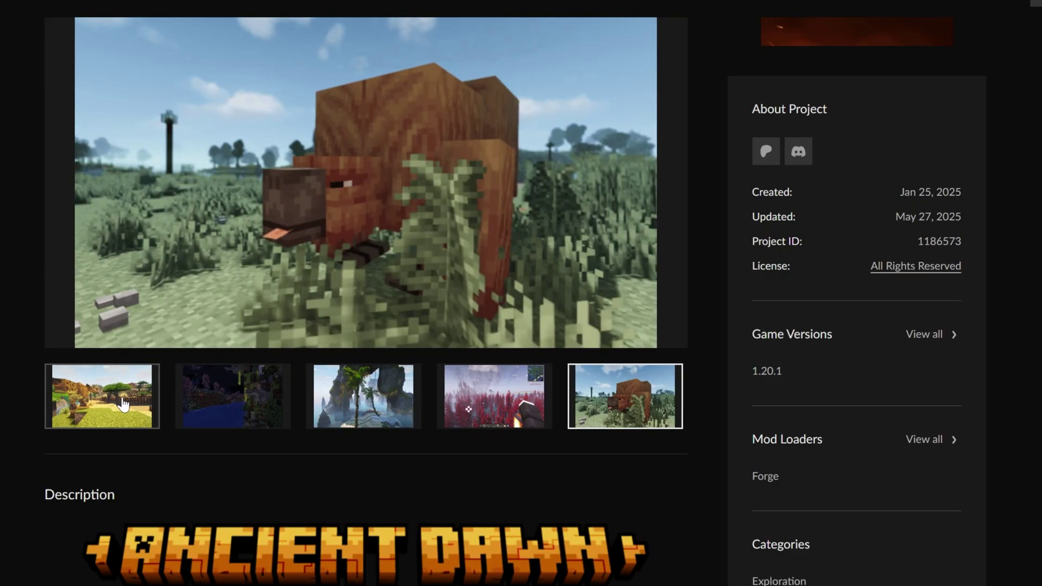
pyautogui.scroll(1, 198, 515)
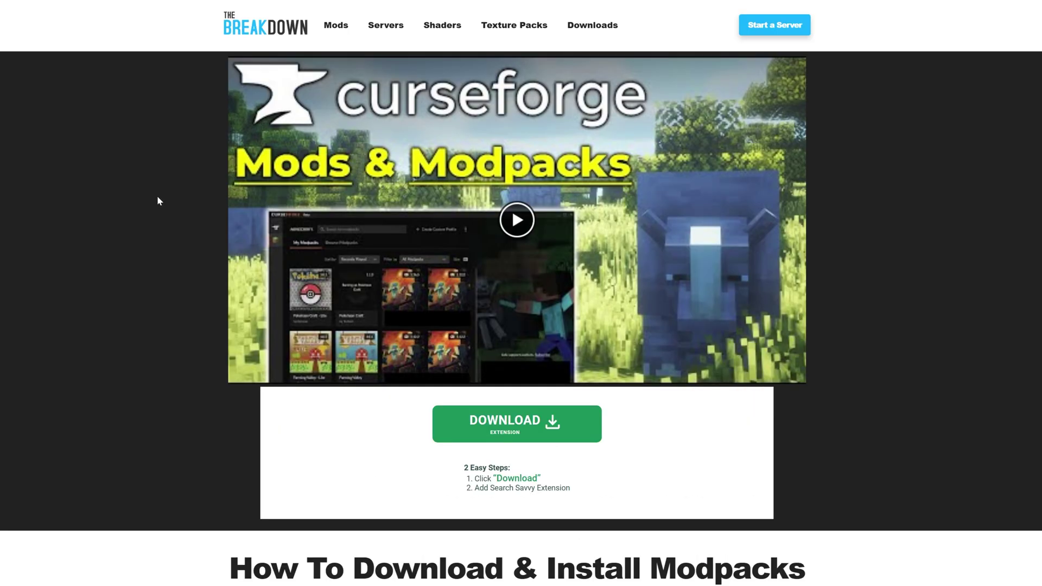
pyautogui.scroll(-5, 157, 196)
pyautogui.scroll(-4, 158, 199)
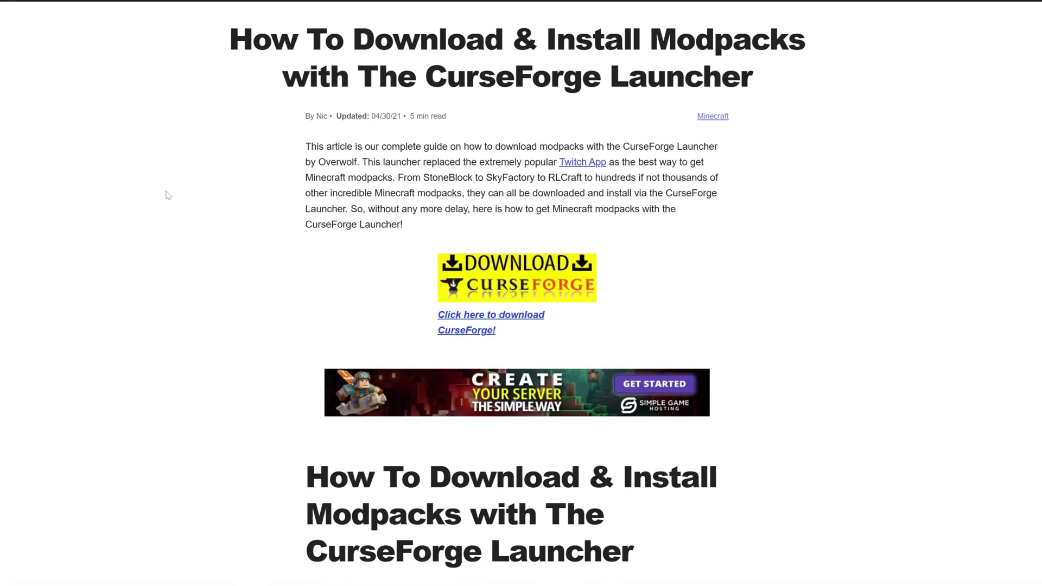
# Step: Follow the guide's yellow 'Download CurseForge' banner to the Windows download page
pyautogui.click(461, 273)
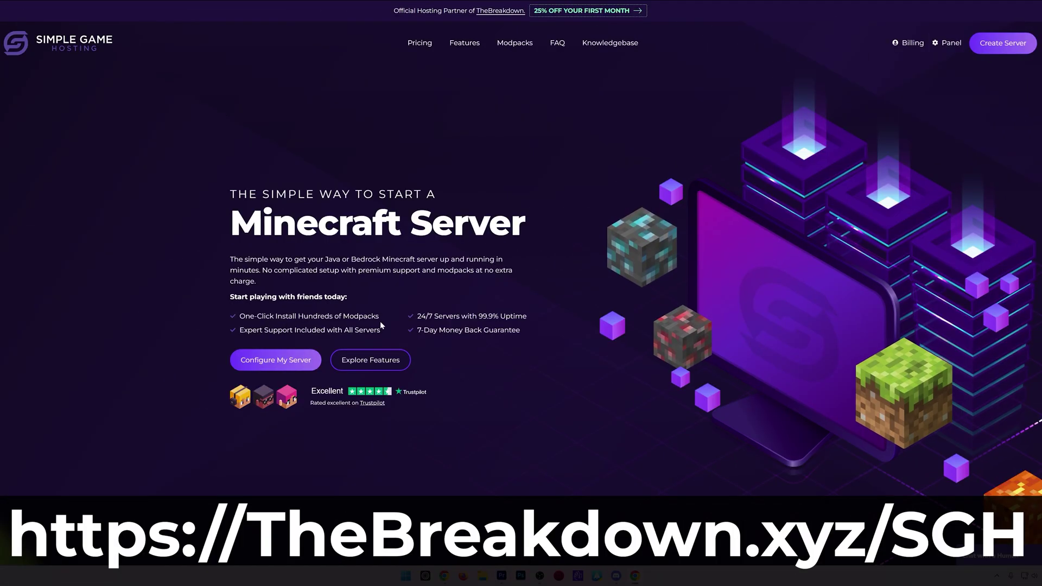
pyautogui.scroll(-4, 376, 334)
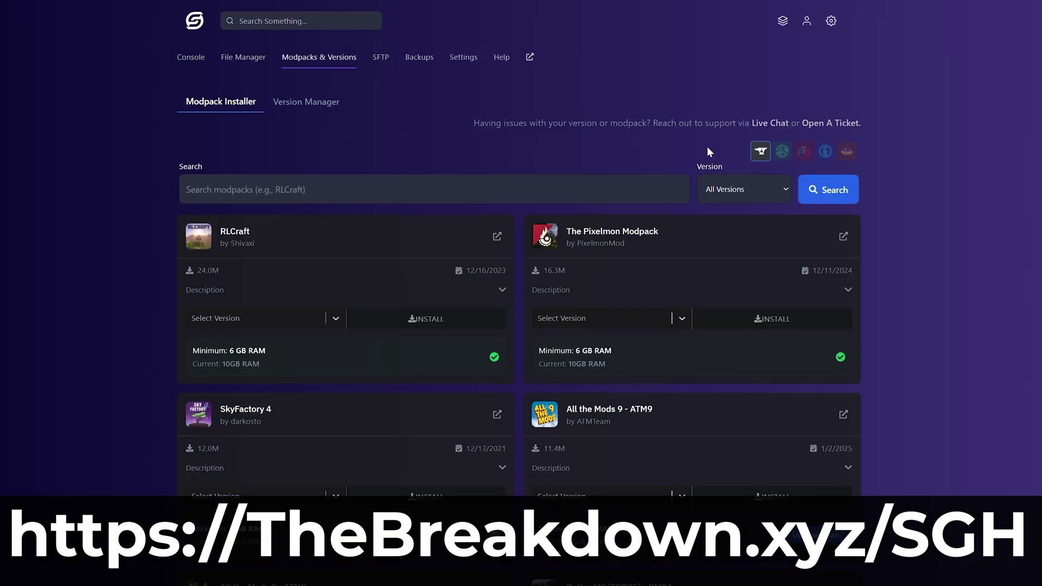
# Step: List Technic modpacks, then switch the server version to Forge and save and restart
pyautogui.click(782, 150)
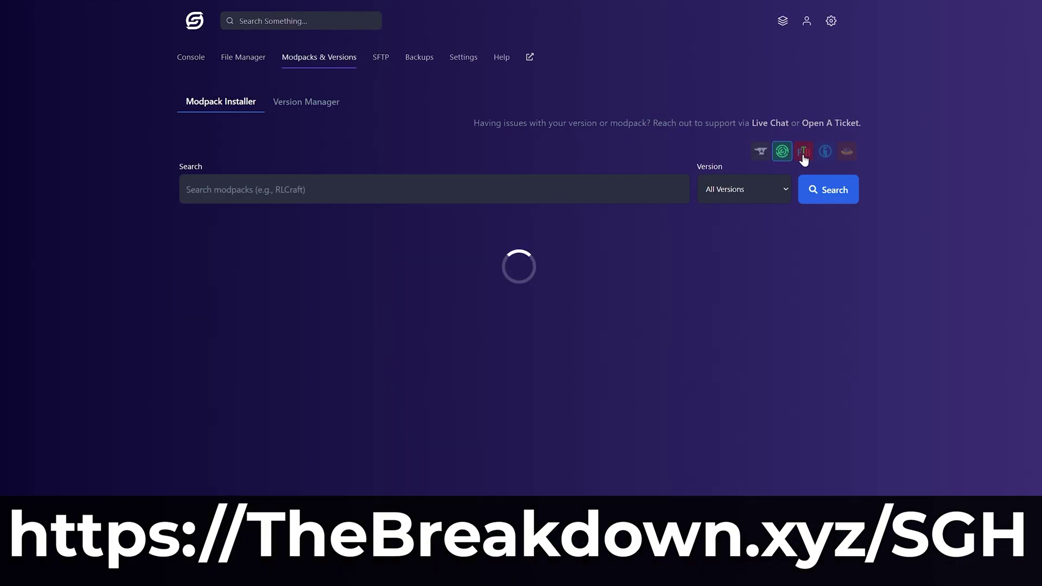
pyautogui.click(825, 151)
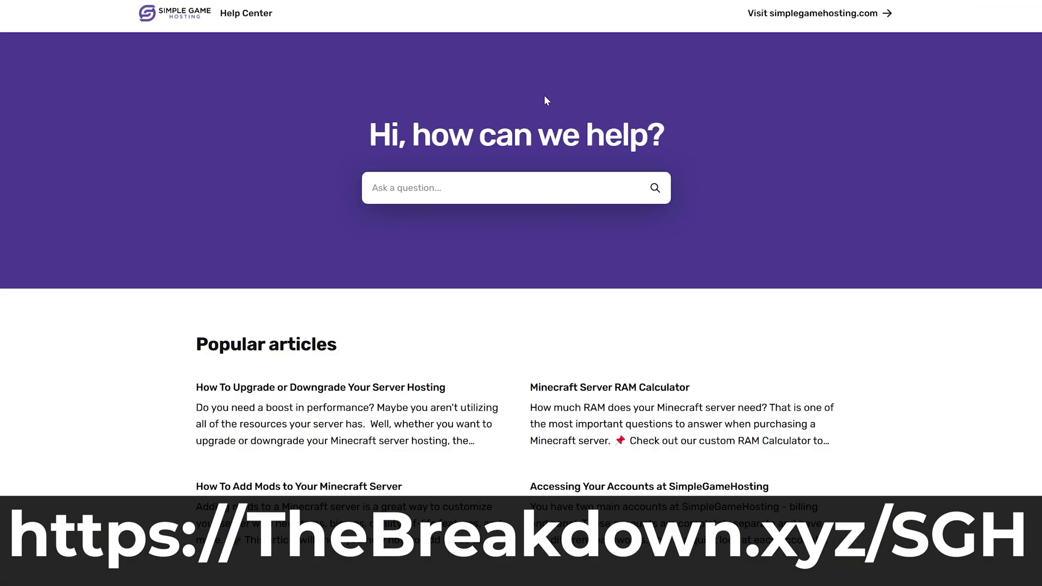
pyautogui.scroll(-4, 93, 385)
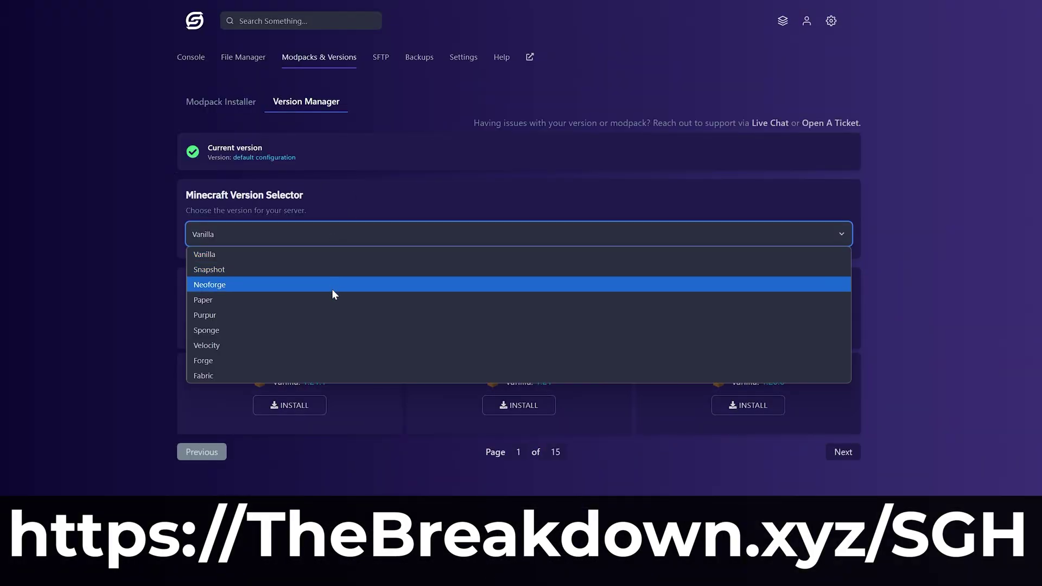
pyautogui.click(331, 291)
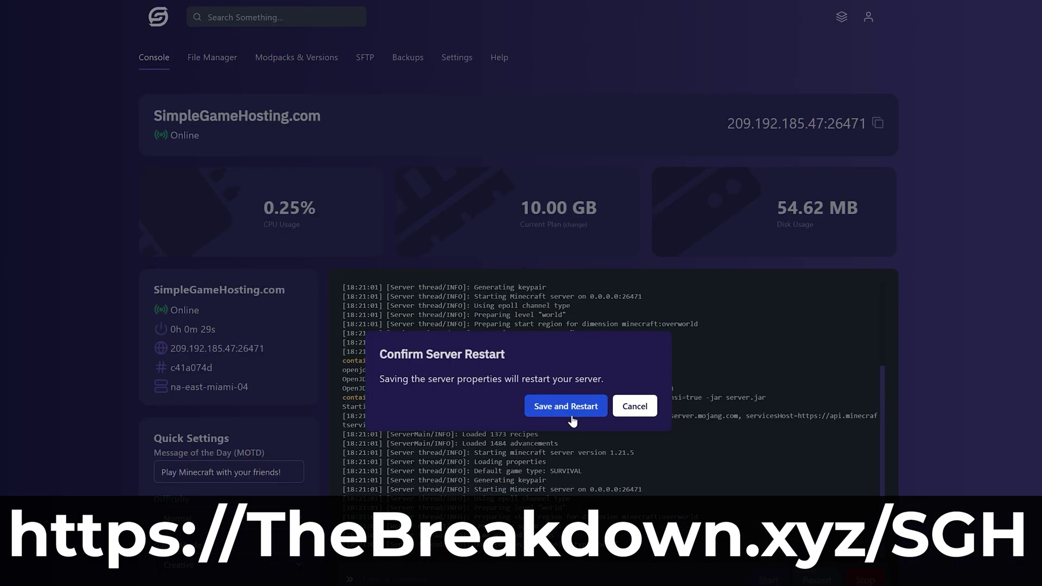
pyautogui.click(566, 406)
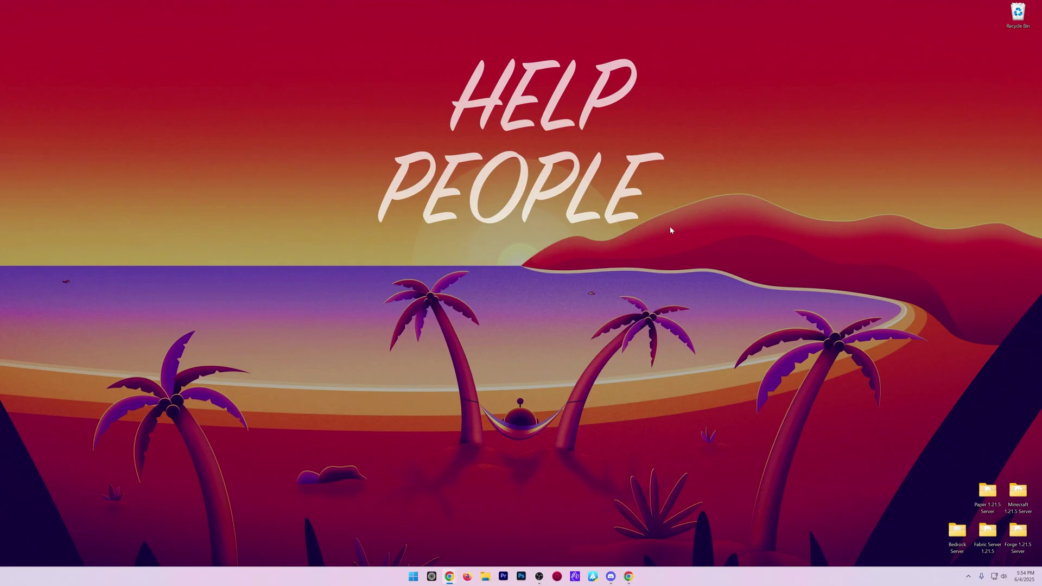
# Step: Launch 'CurseForge Windows Installer.exe' from the Downloads folder in File Explorer
pyautogui.press('super+e')
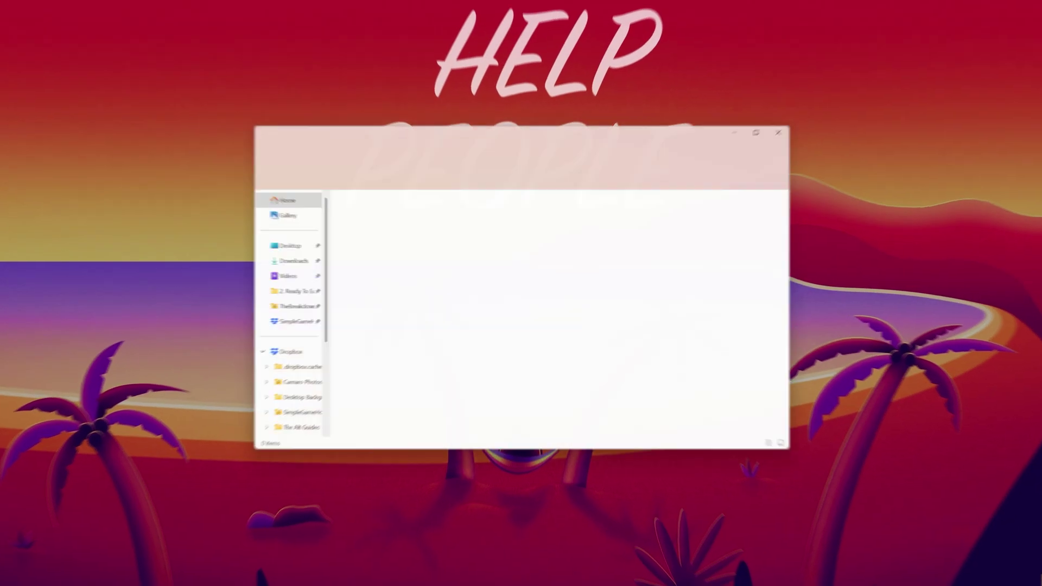
pyautogui.click(163, 248)
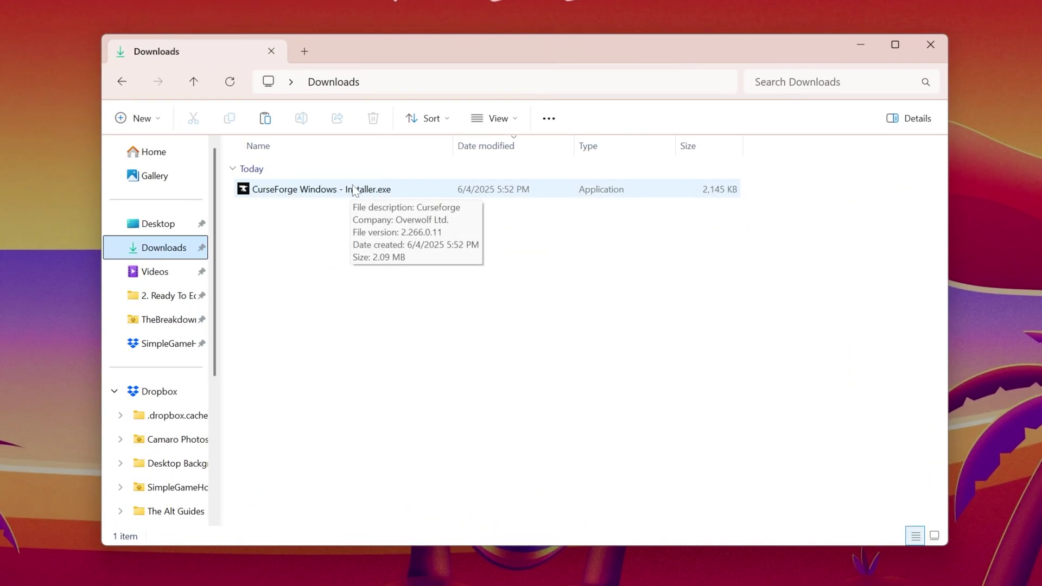
pyautogui.doubleClick(349, 195)
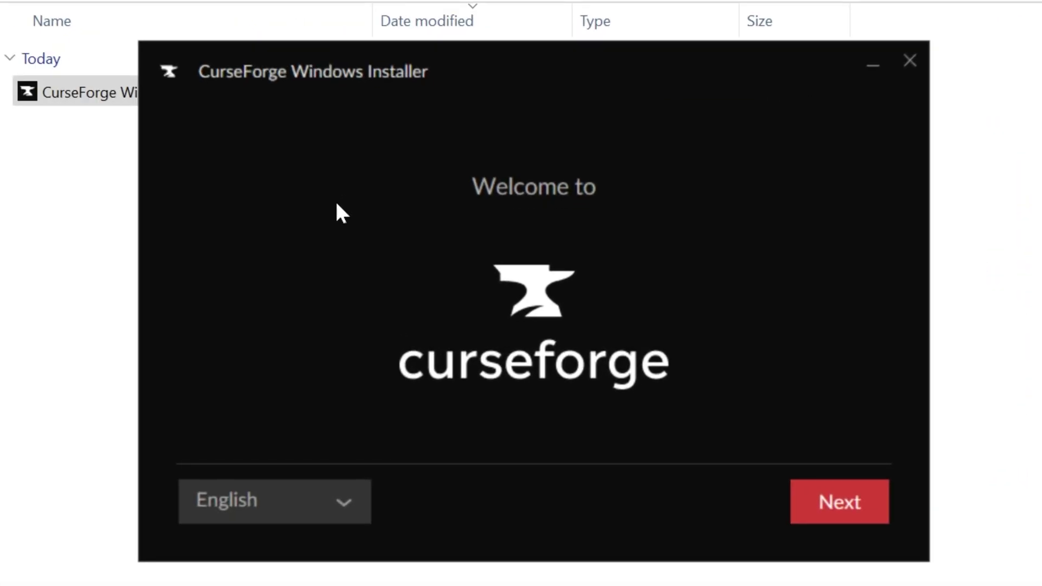
# Step: Accept the terms of use and privacy policy and install to the default folder
pyautogui.click(825, 502)
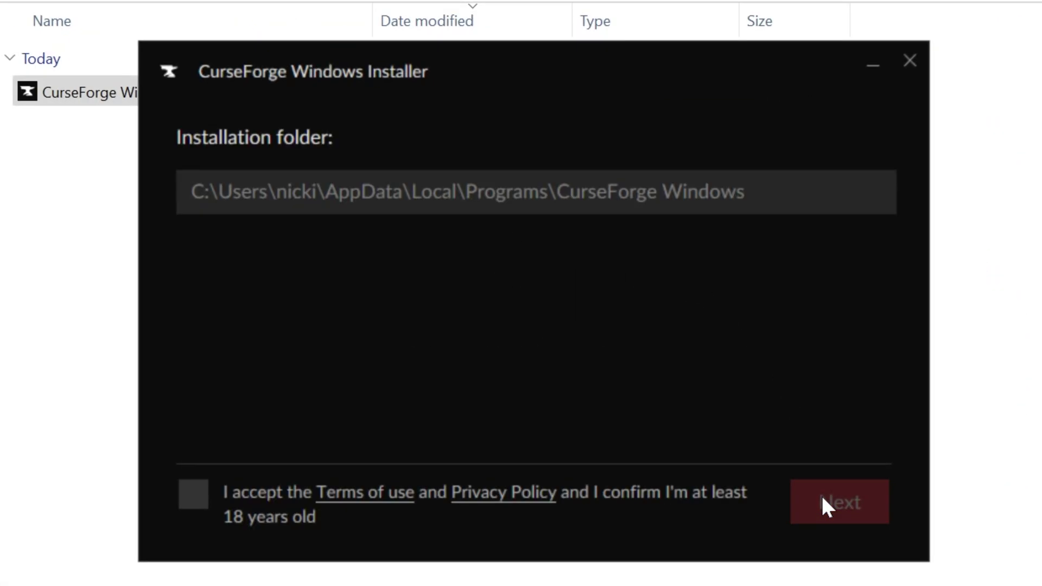
pyautogui.click(228, 505)
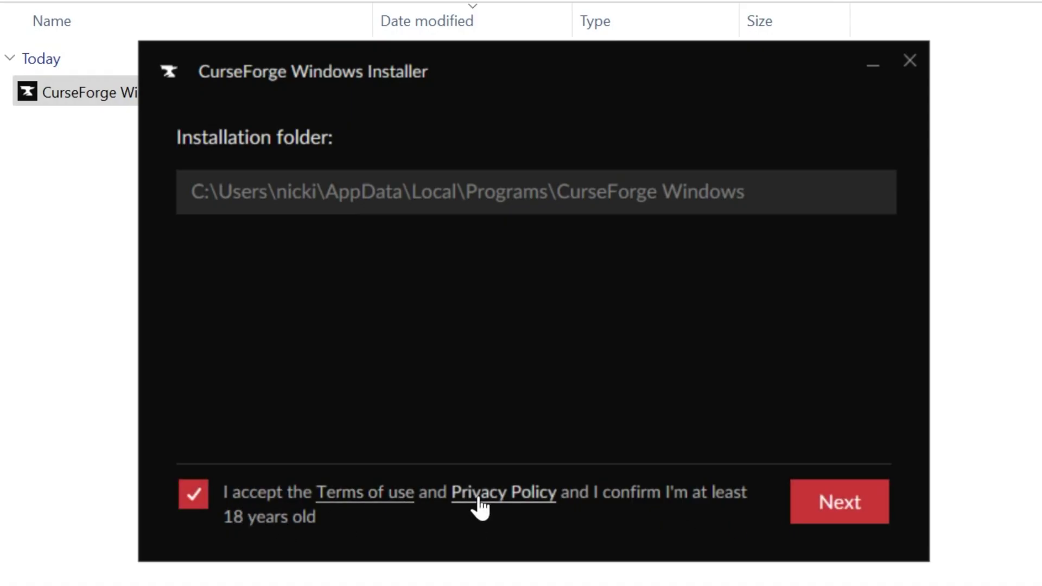
pyautogui.click(816, 509)
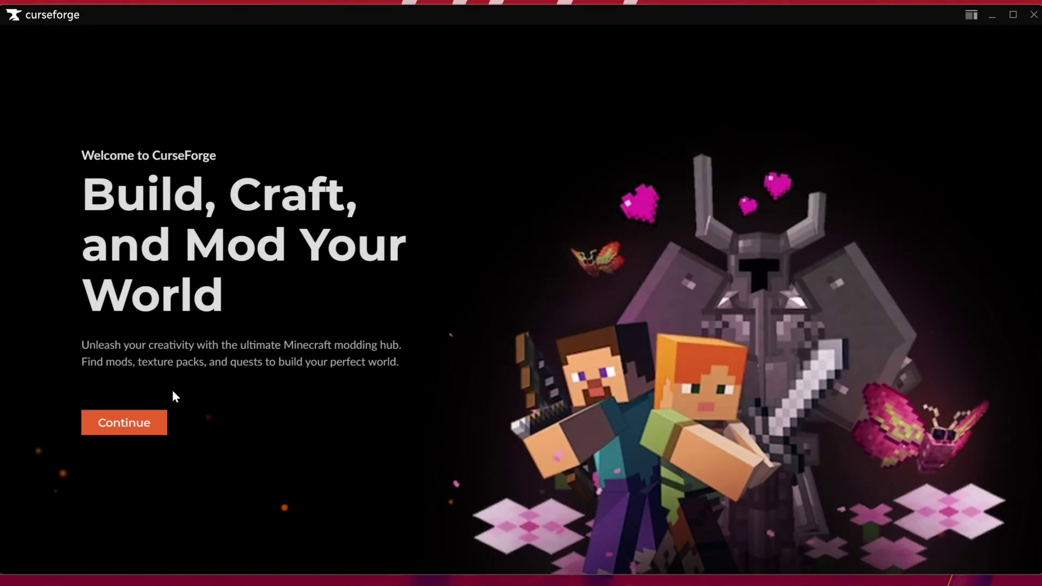
# Step: Pass the welcome pages as a guest and pick Minecraft with the Standard (Recommended) folder
pyautogui.click(135, 424)
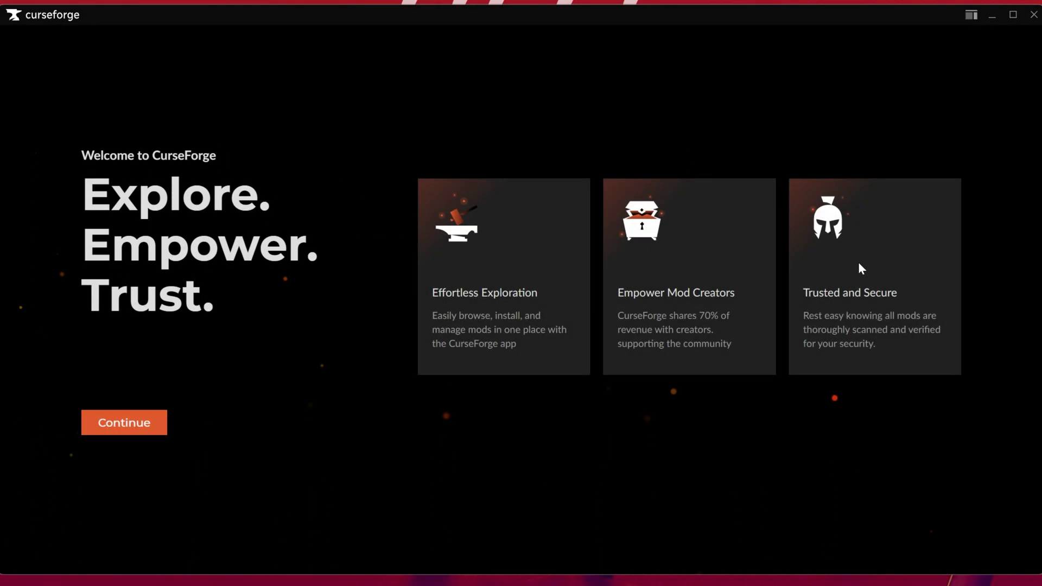
pyautogui.click(140, 417)
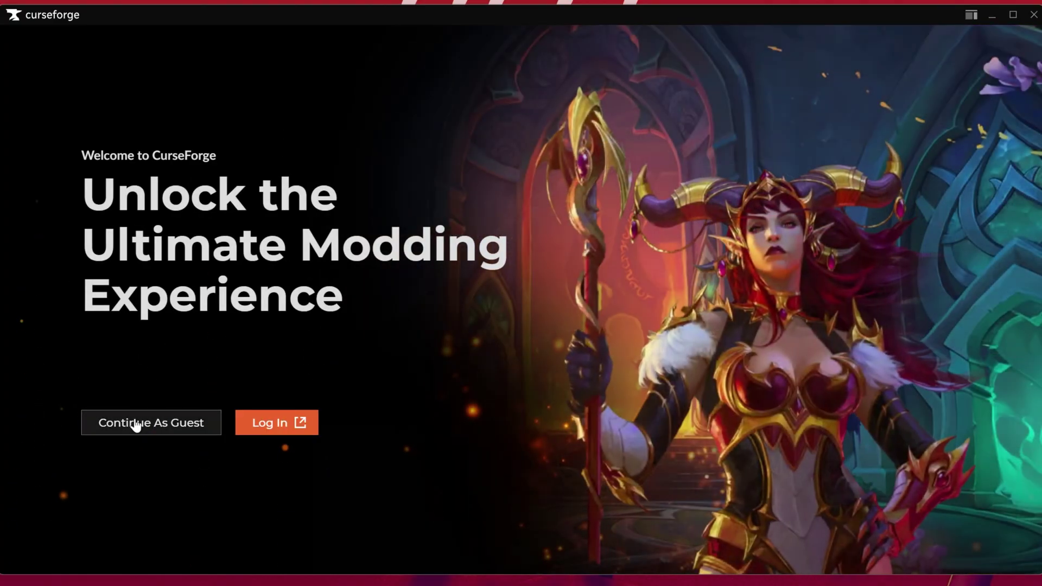
pyautogui.click(144, 424)
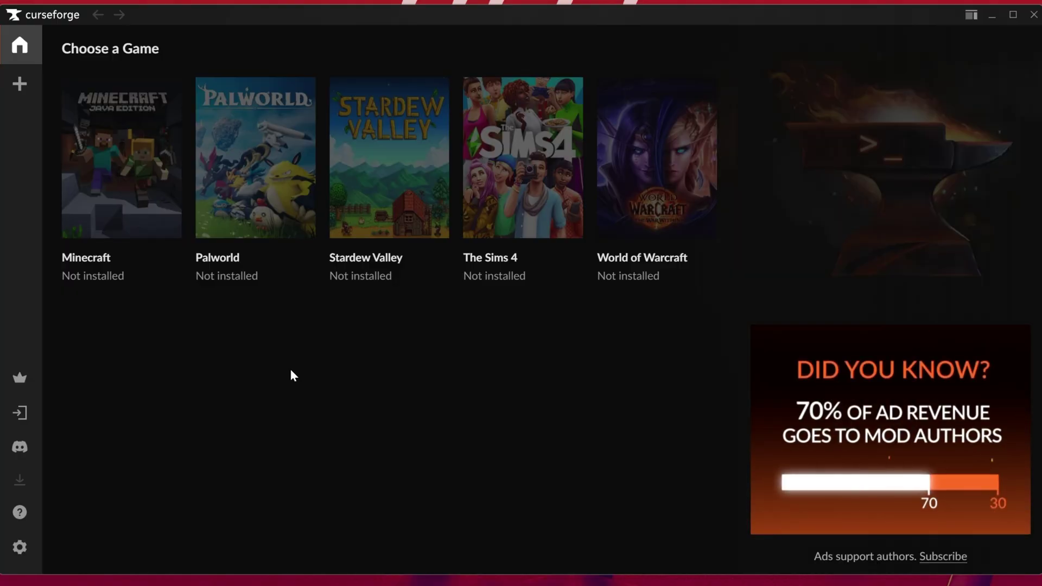
pyautogui.click(117, 194)
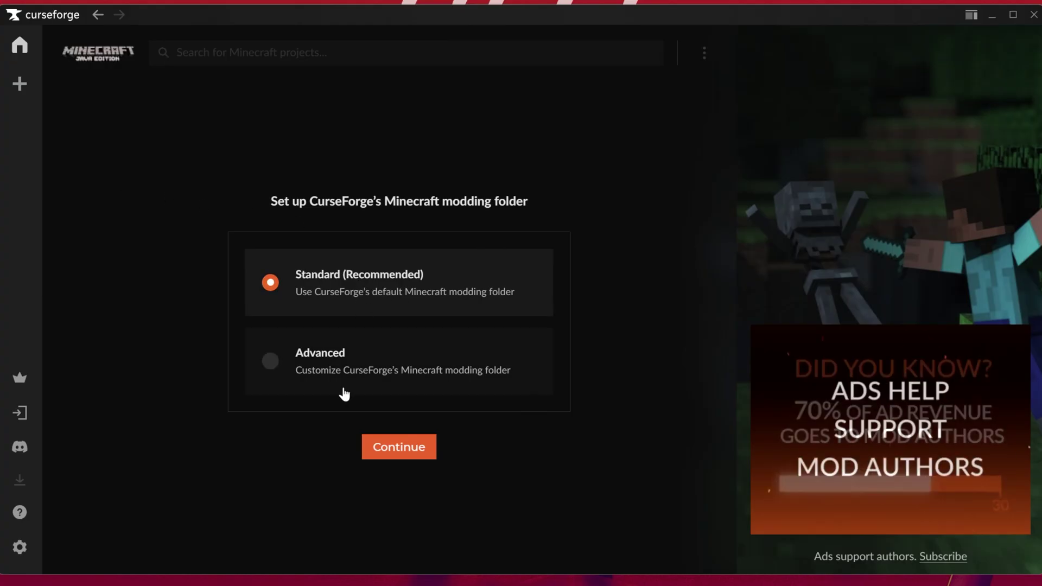
pyautogui.click(399, 447)
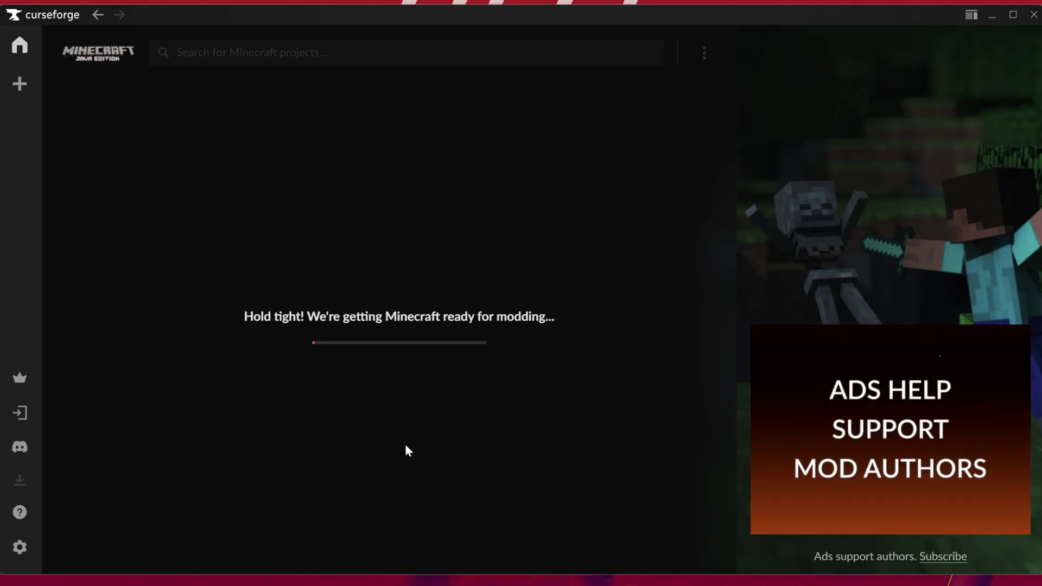
pyautogui.click(457, 443)
# Step: Search 'ancient dawn', filter to Modpacks, and install The Ancient Dawn - Prehistoric Journey
pyautogui.click(266, 53)
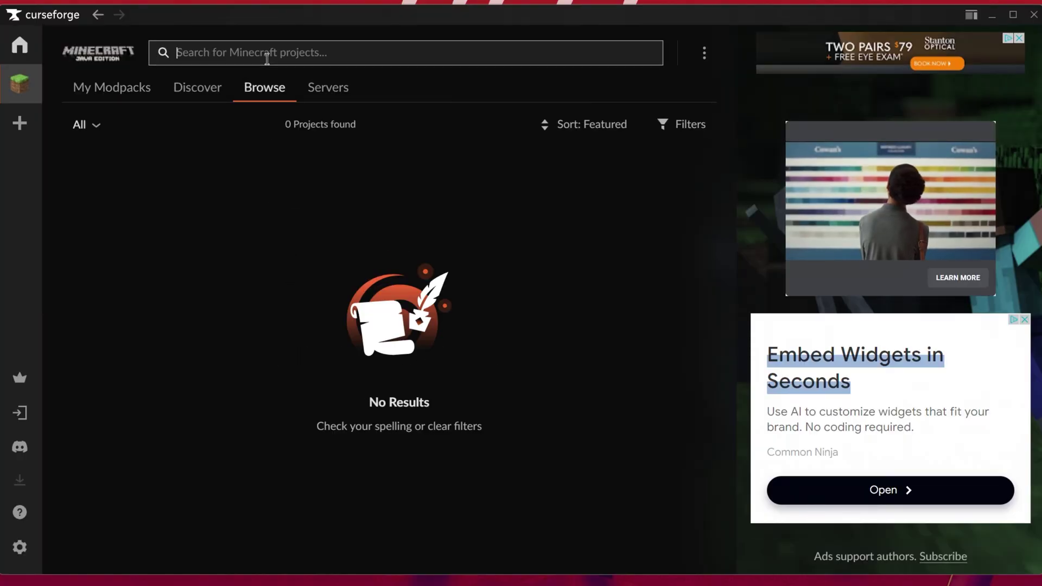
pyautogui.write('anc')
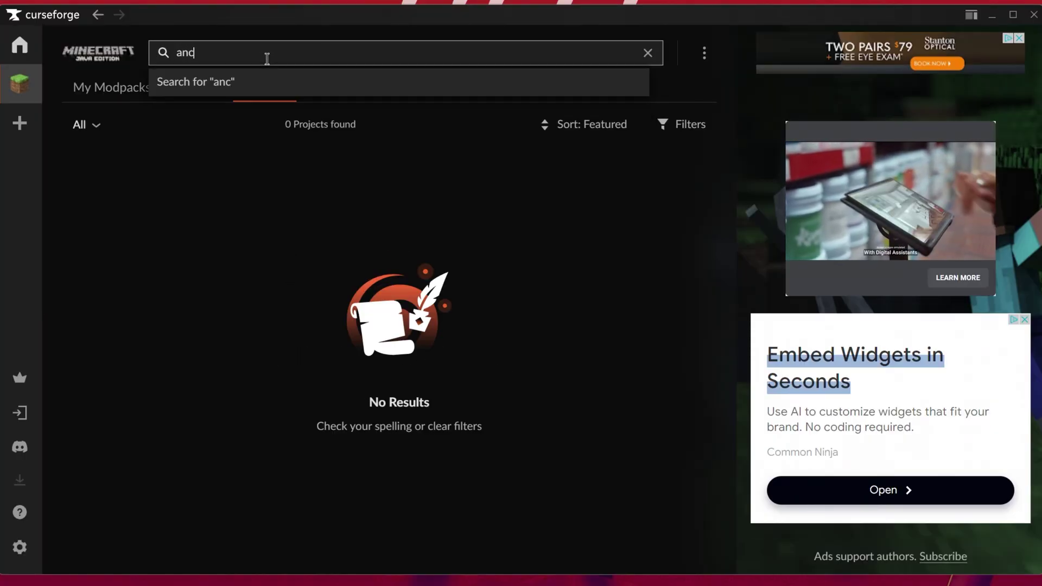
pyautogui.write('ient dawn')
pyautogui.press('Return')
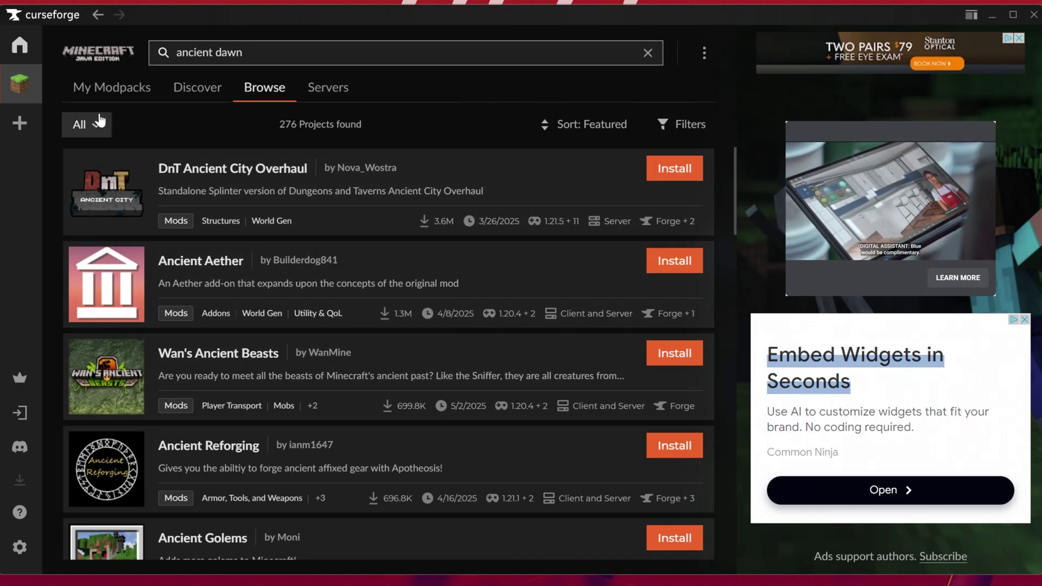
pyautogui.click(86, 125)
pyautogui.click(95, 180)
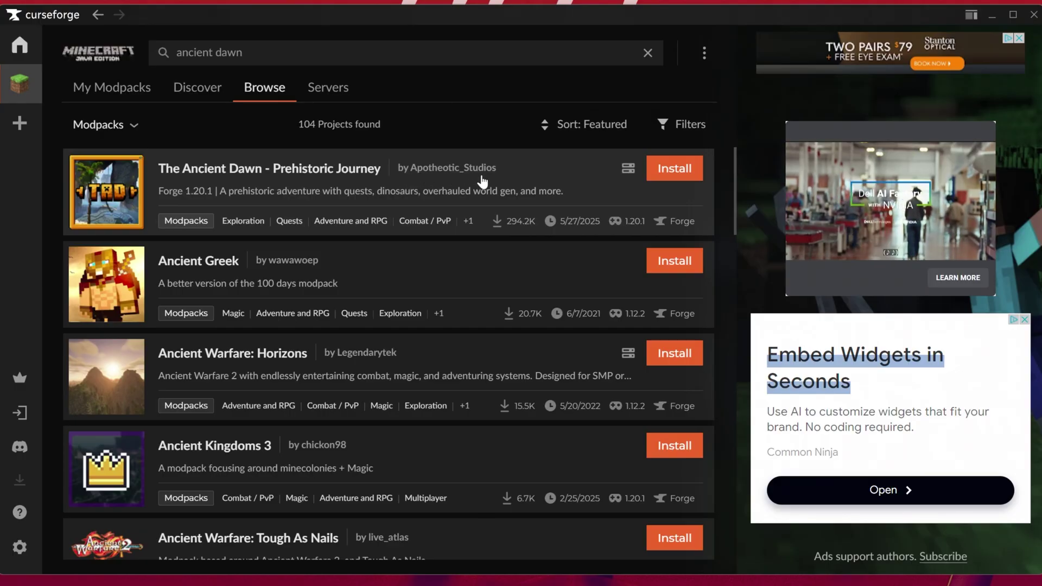
pyautogui.click(674, 168)
pyautogui.click(112, 87)
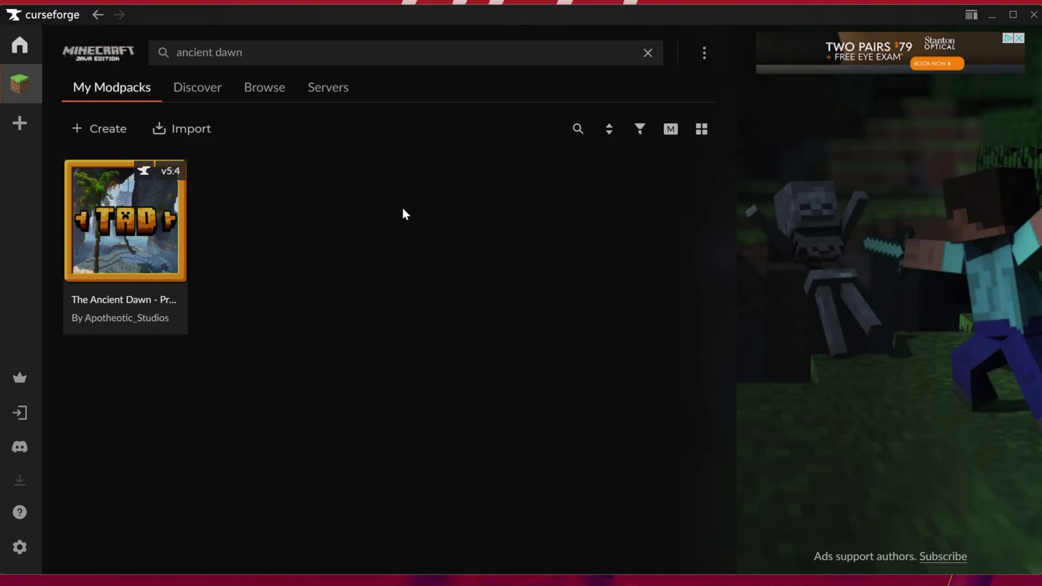
# Step: Play the installed Ancient Dawn modpack from its card in My Modpacks
pyautogui.moveTo(125, 244)
pyautogui.click(126, 308)
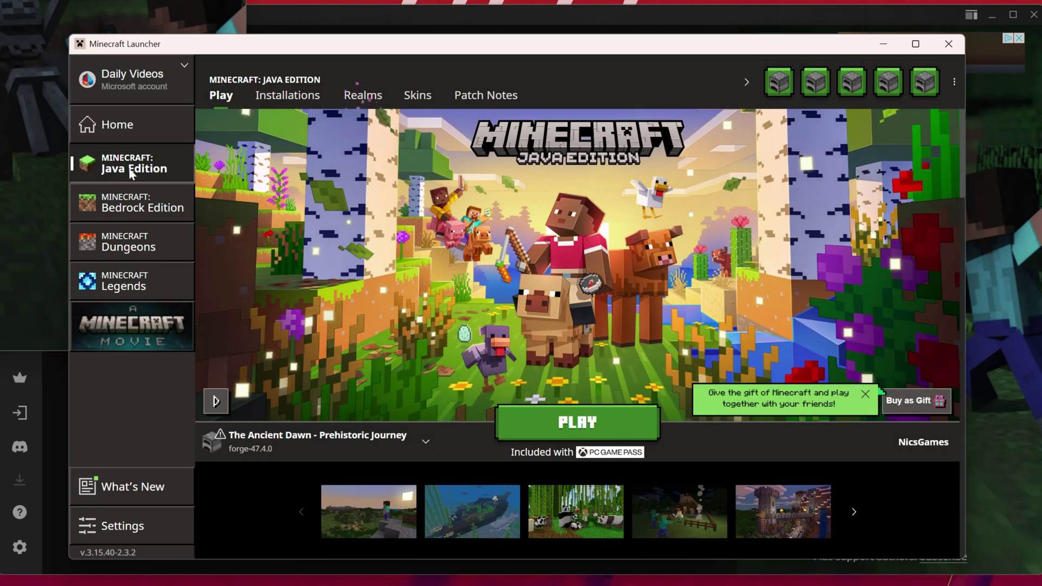
# Step: Play The Ancient Dawn installation from the Java Edition tab, confirming the modded-install warning
pyautogui.click(120, 125)
pyautogui.click(125, 172)
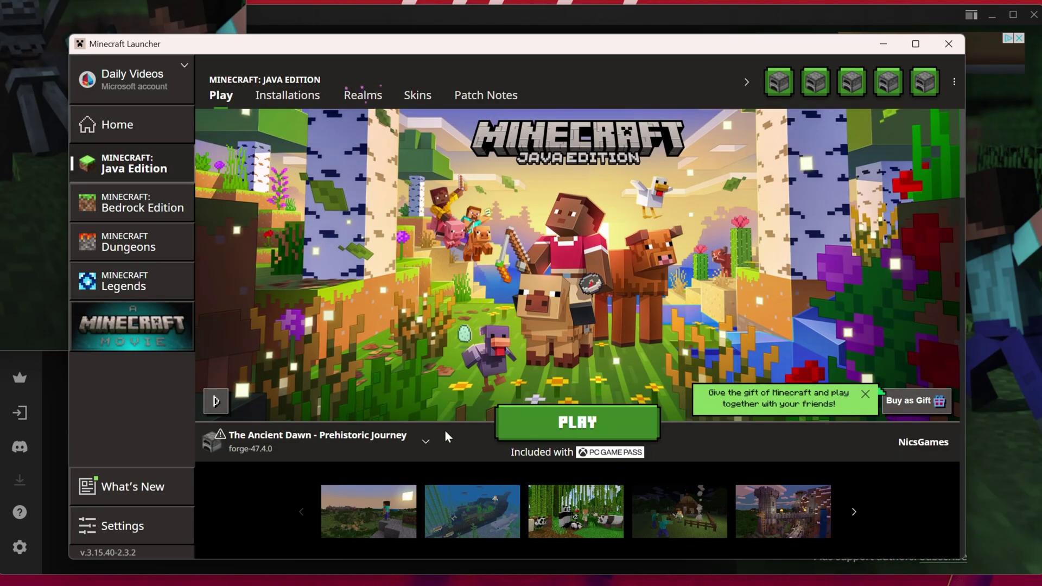
pyautogui.click(577, 423)
pyautogui.click(670, 381)
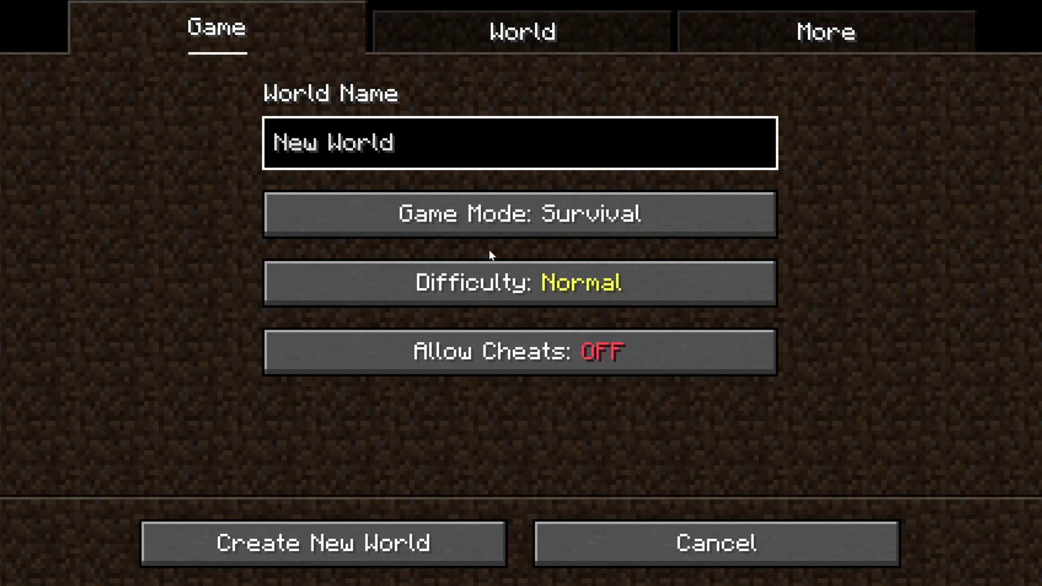
# Step: Create a new world in Creative game mode and dismiss the starter kit screen
pyautogui.click(493, 216)
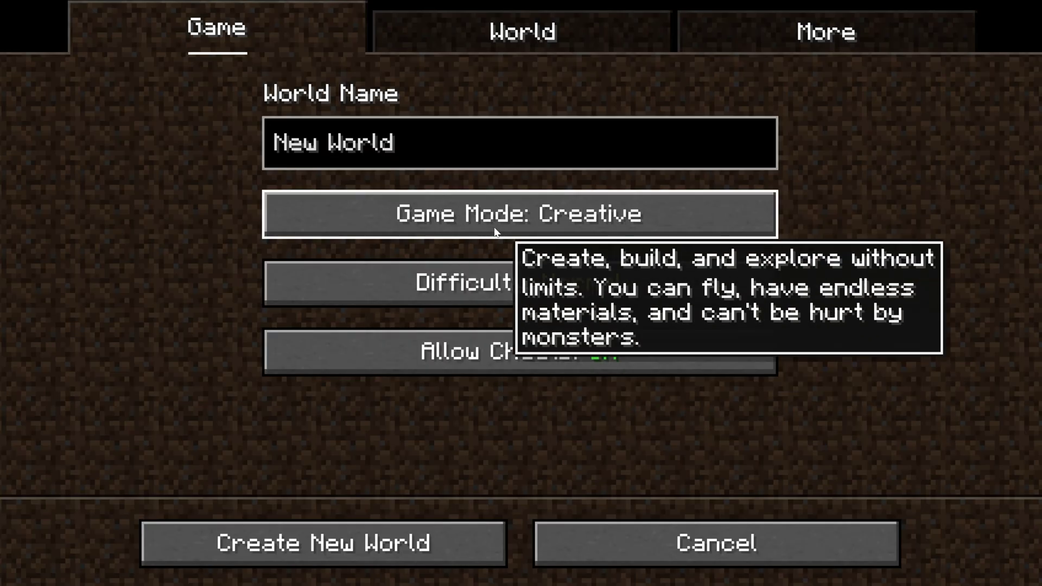
pyautogui.click(403, 537)
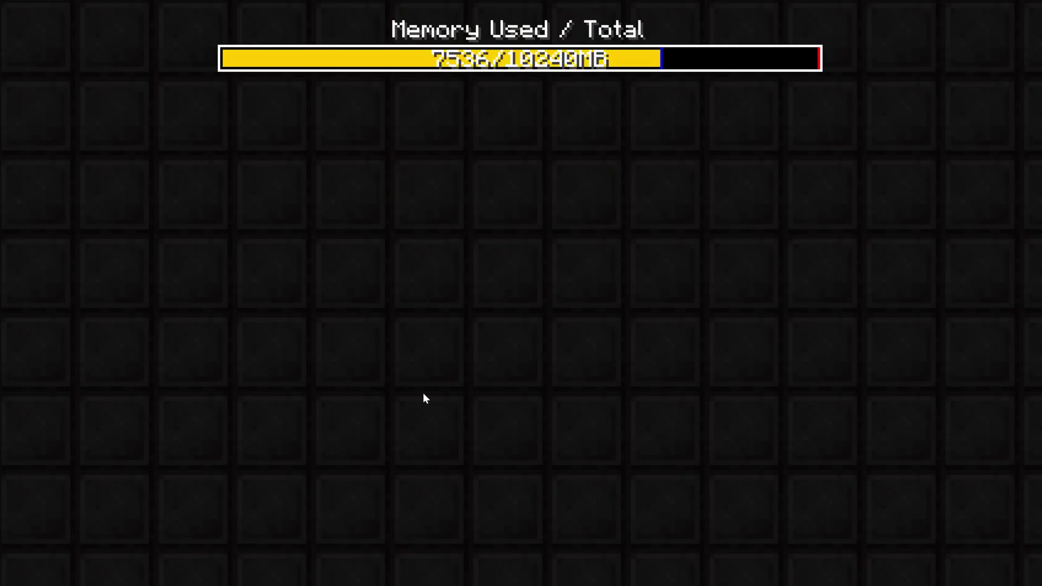
pyautogui.press('Escape')
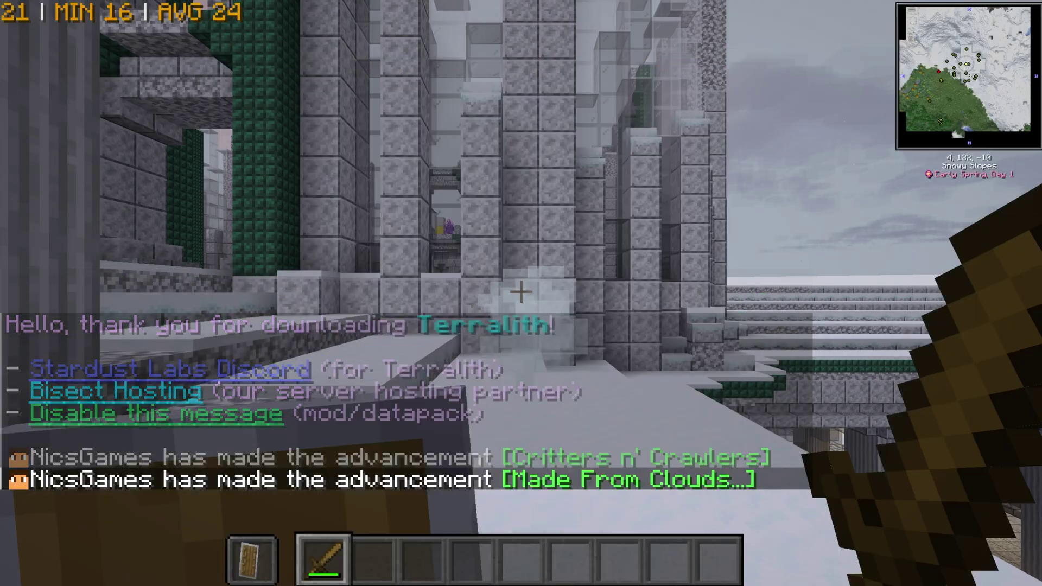